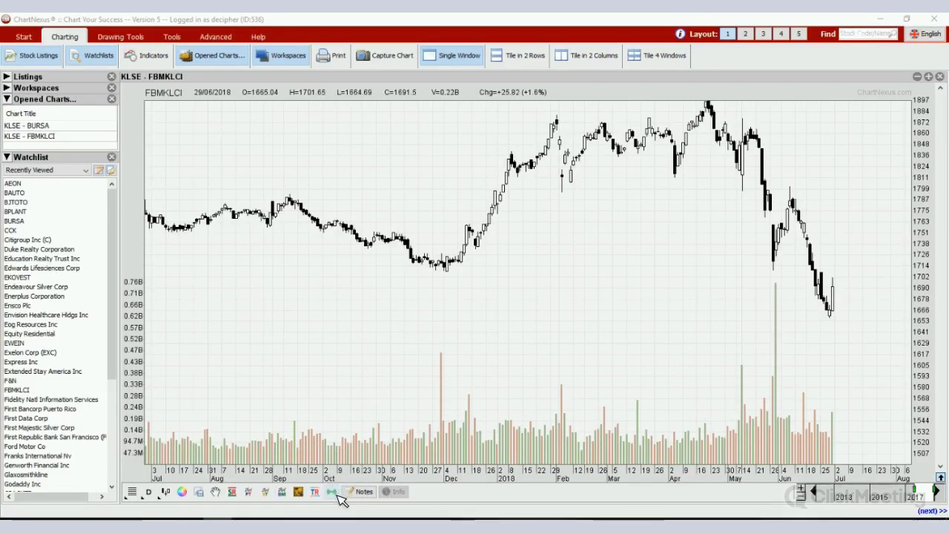
Step: Add the KLSE Strength Index pane below the FBMKLCI chart
{"action": "left_click", "coordinate": [333, 492]}
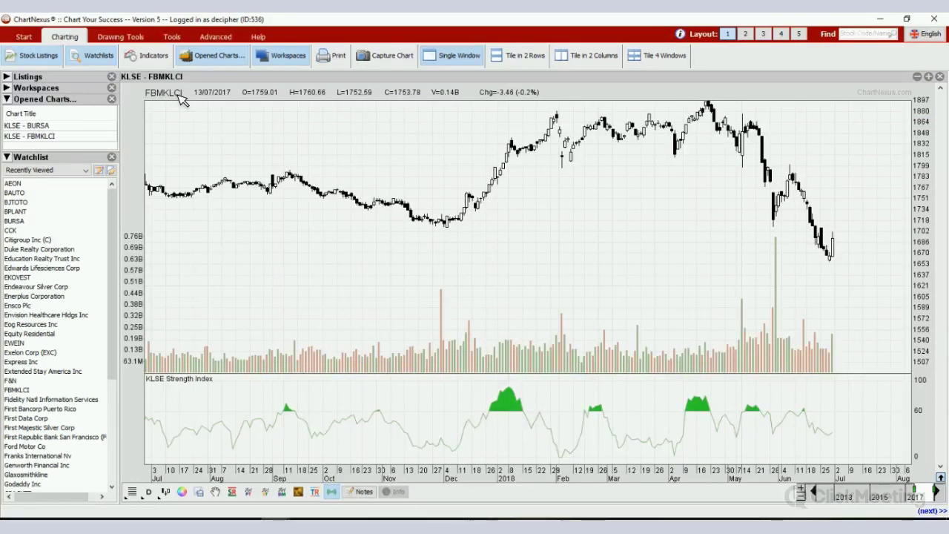
Step: Open the BURSA chart and add the KLSE Strength Index pane to it
{"action": "left_click", "coordinate": [869, 34]}
{"action": "type", "text": "bursa"}
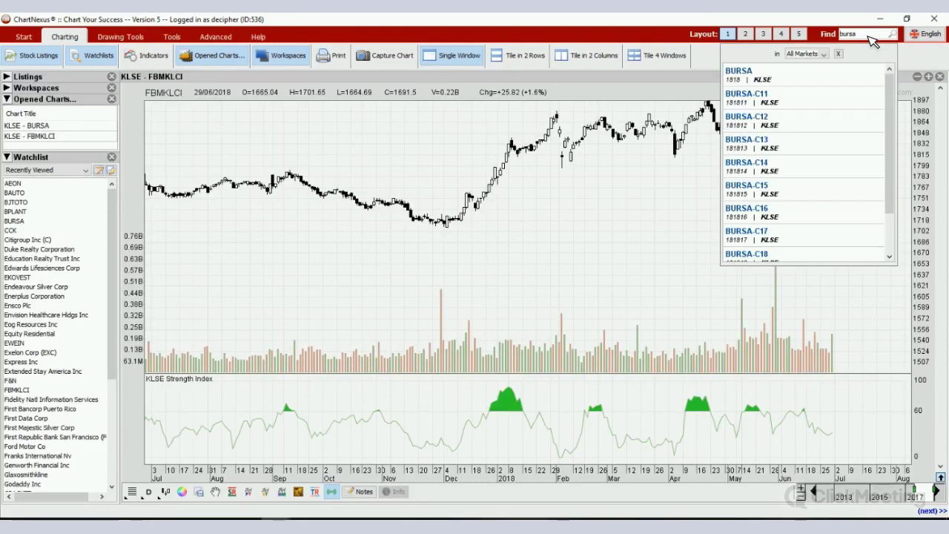
{"action": "key", "text": "Return"}
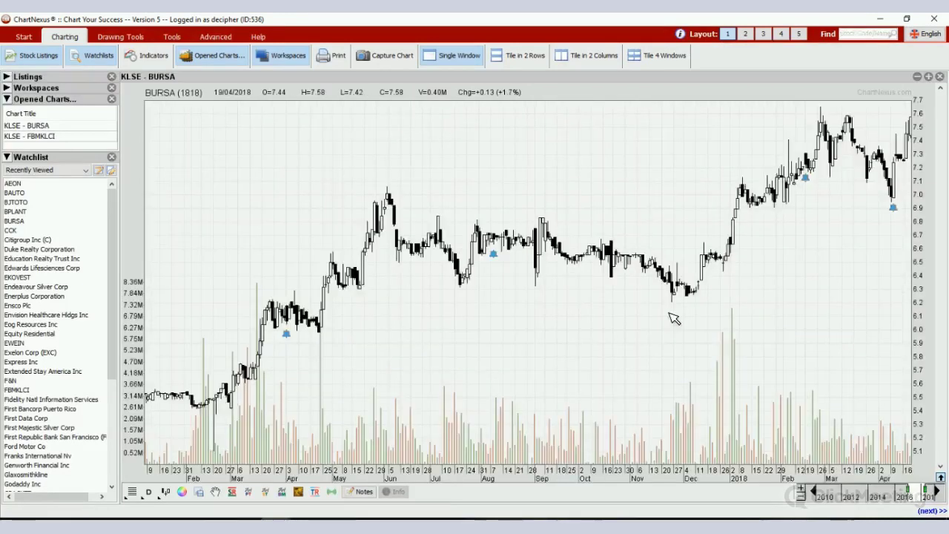
{"action": "left_click", "coordinate": [338, 493]}
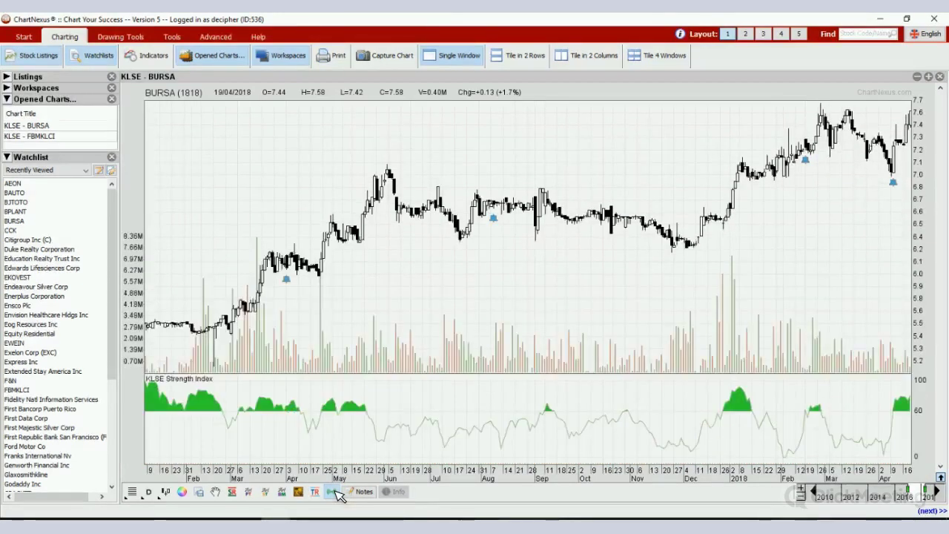
Step: Search for and open the NASDAQ Apple Inc (AAPL) chart
{"action": "left_click", "coordinate": [865, 37]}
{"action": "type", "text": "aapl"}
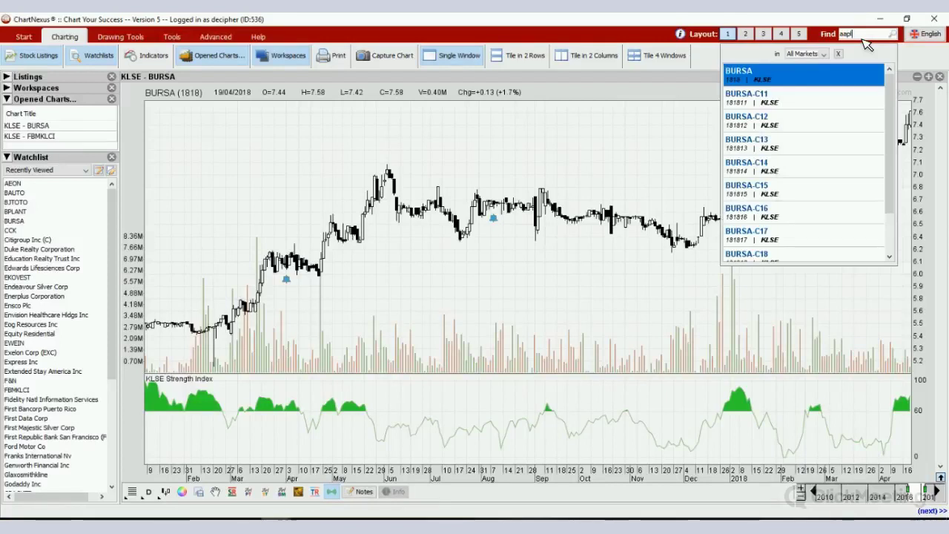
{"action": "key", "text": "Return"}
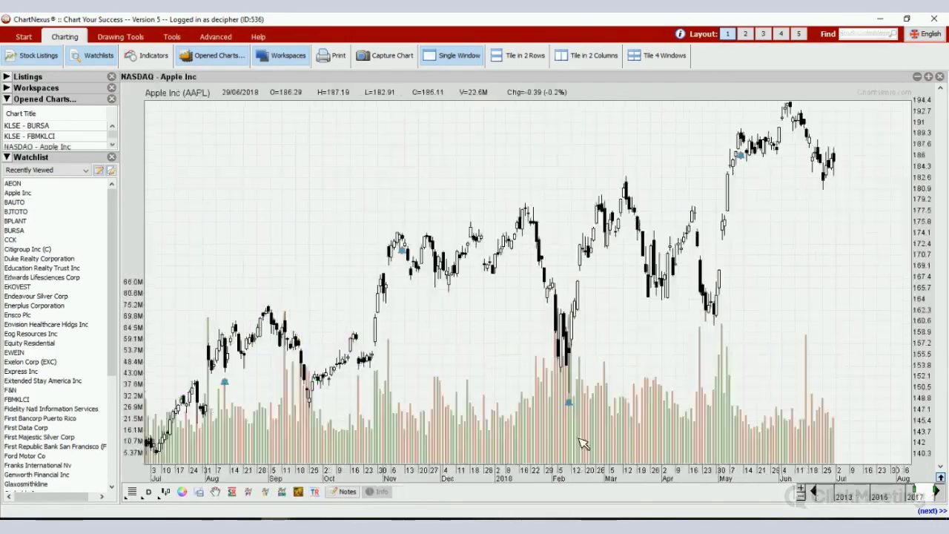
Step: Close the Apple Inc chart, returning to BURSA with its KLSE Strength Index
{"action": "left_click", "coordinate": [324, 494]}
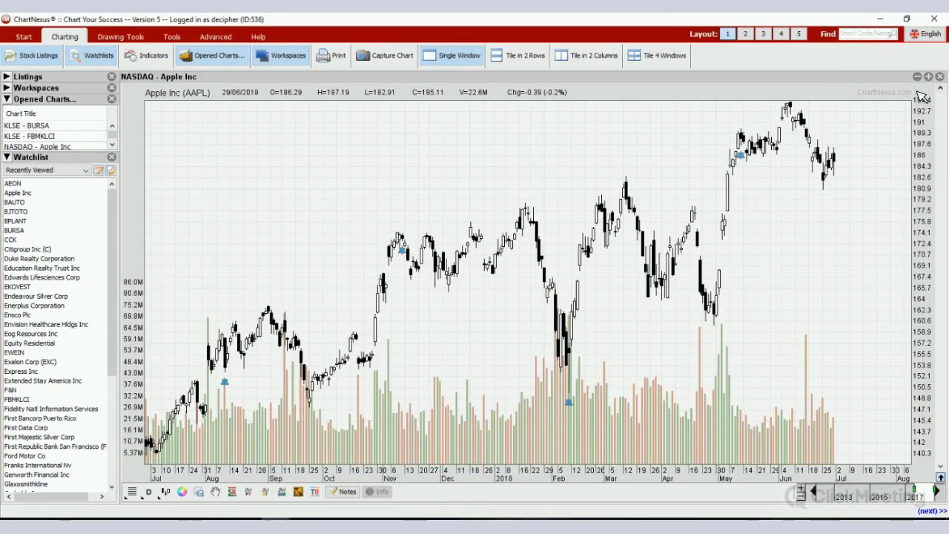
{"action": "left_click", "coordinate": [940, 77]}
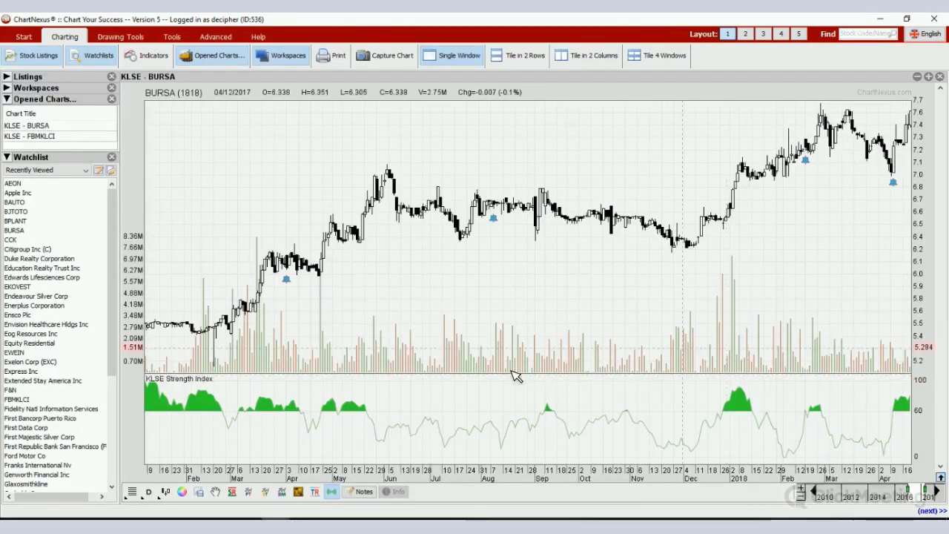
Step: Zoom the BURSA chart to late August 2017 through March 2018 and show the Advanced ribbon
{"action": "left_click_drag", "start_coordinate": [829, 375], "coordinate": [869, 370]}
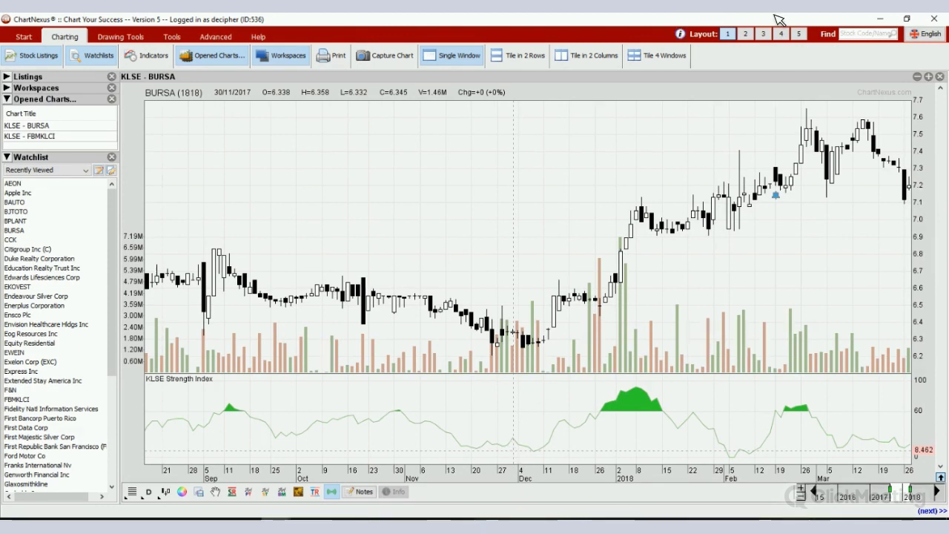
{"action": "left_click", "coordinate": [222, 37]}
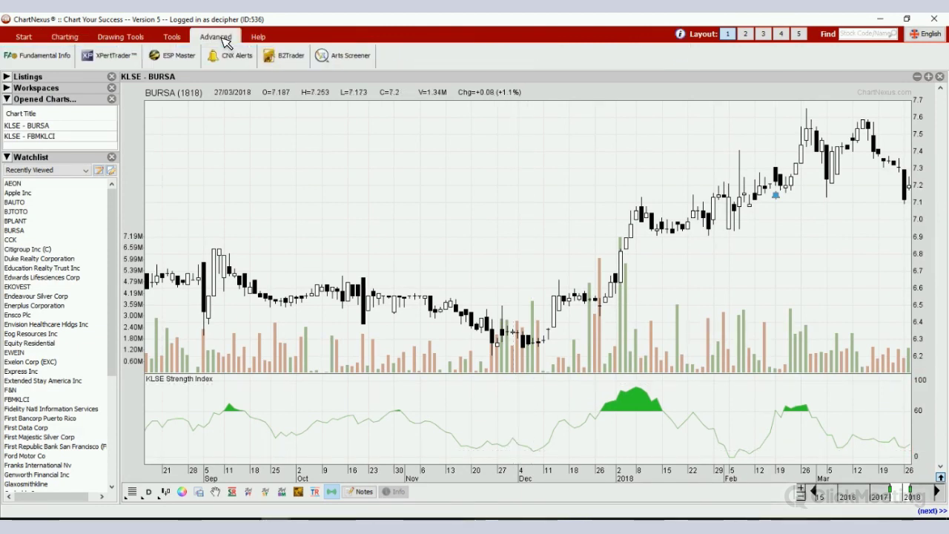
{"action": "left_click", "coordinate": [111, 56]}
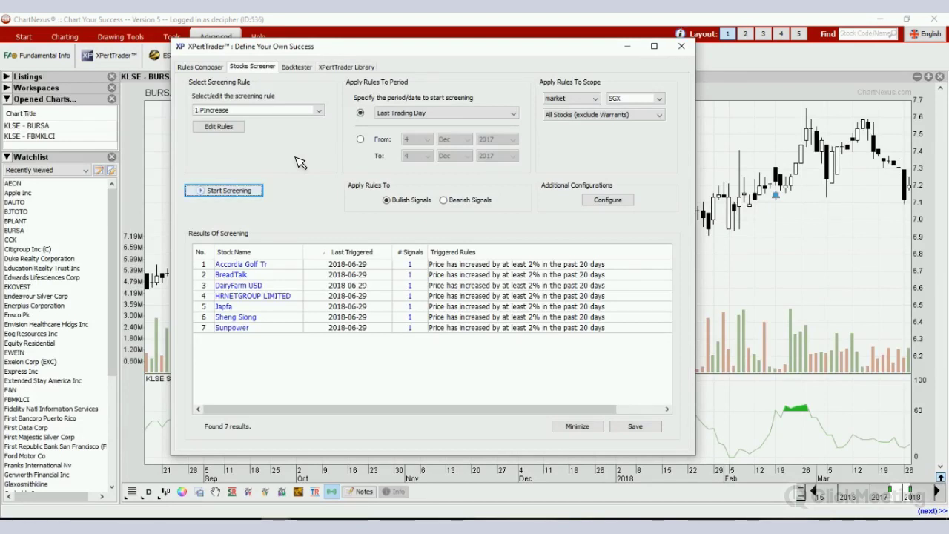
{"action": "left_click", "coordinate": [217, 126]}
{"action": "left_click", "coordinate": [487, 115]}
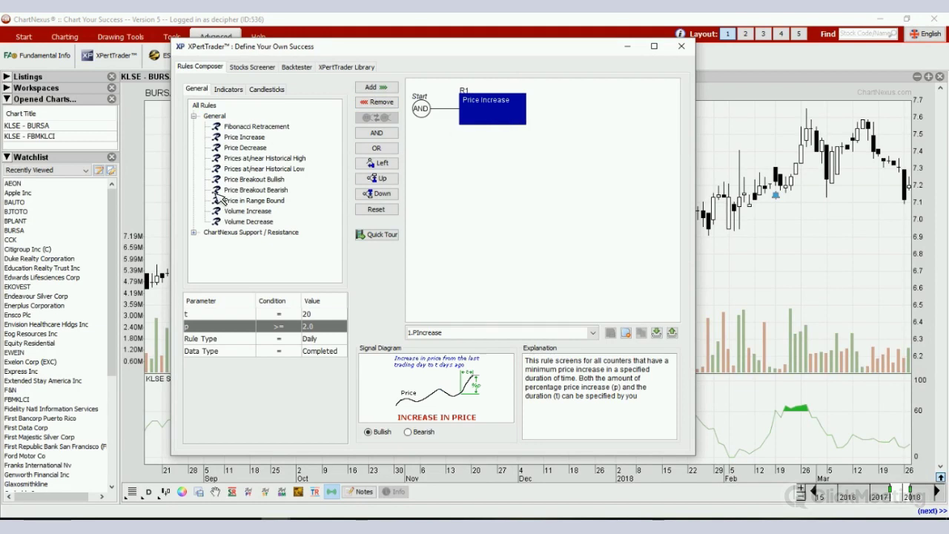
{"action": "left_click", "coordinate": [491, 115]}
{"action": "left_click", "coordinate": [492, 117]}
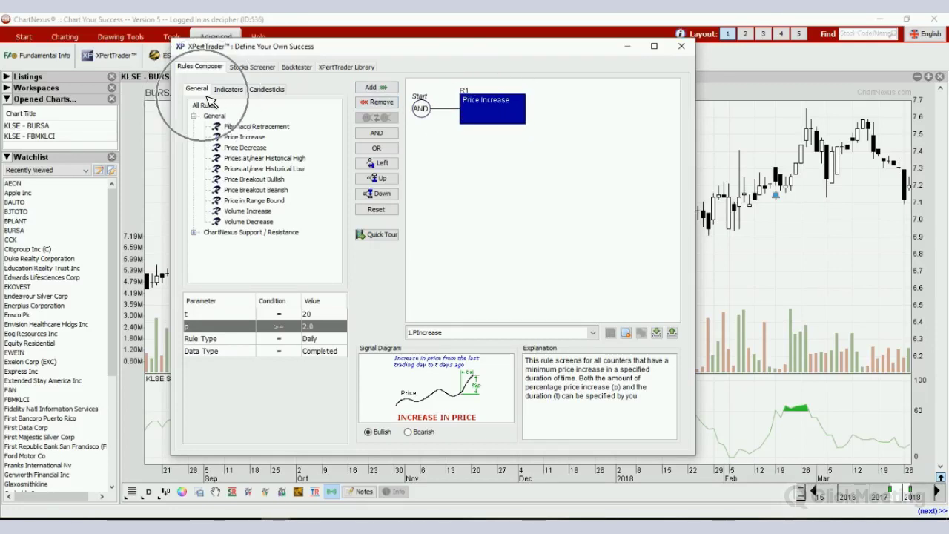
{"action": "left_click", "coordinate": [266, 138]}
{"action": "left_click", "coordinate": [481, 118]}
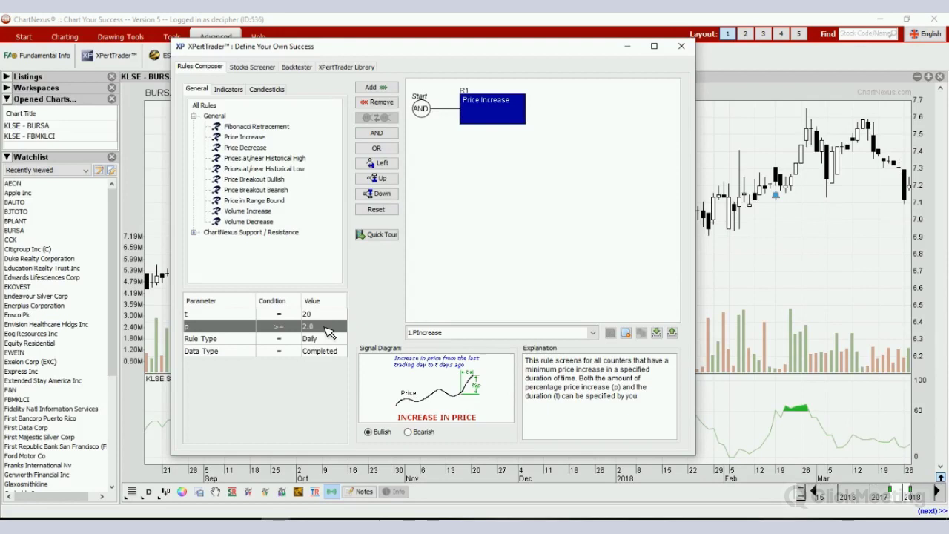
{"action": "left_click", "coordinate": [253, 67]}
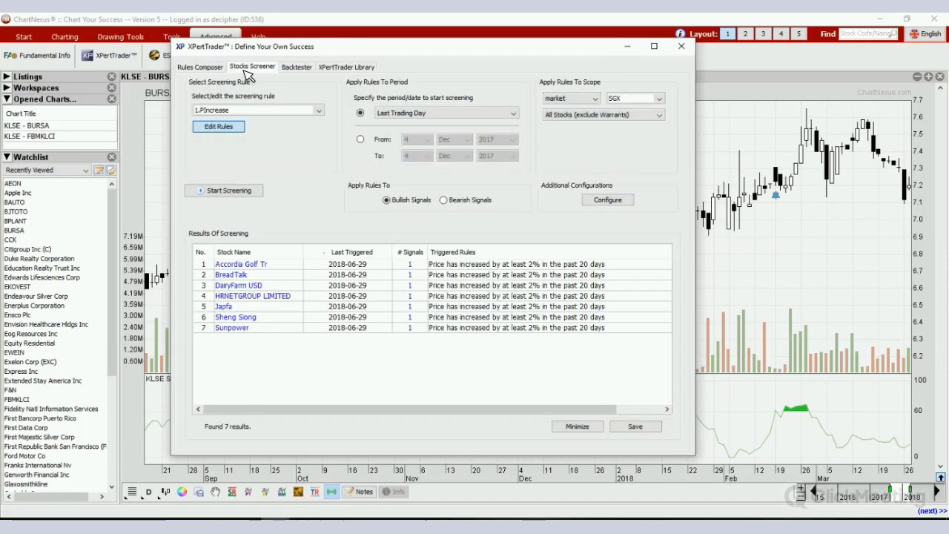
{"action": "left_click", "coordinate": [572, 425]}
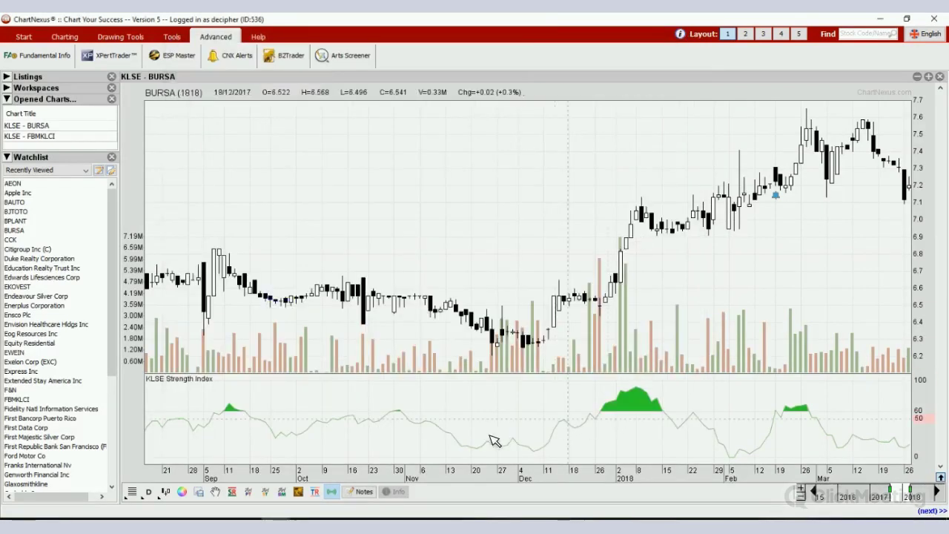
Step: Draw a downward trend line on the KLSE Strength Index from early November to early December 2017
{"action": "left_click", "coordinate": [122, 37]}
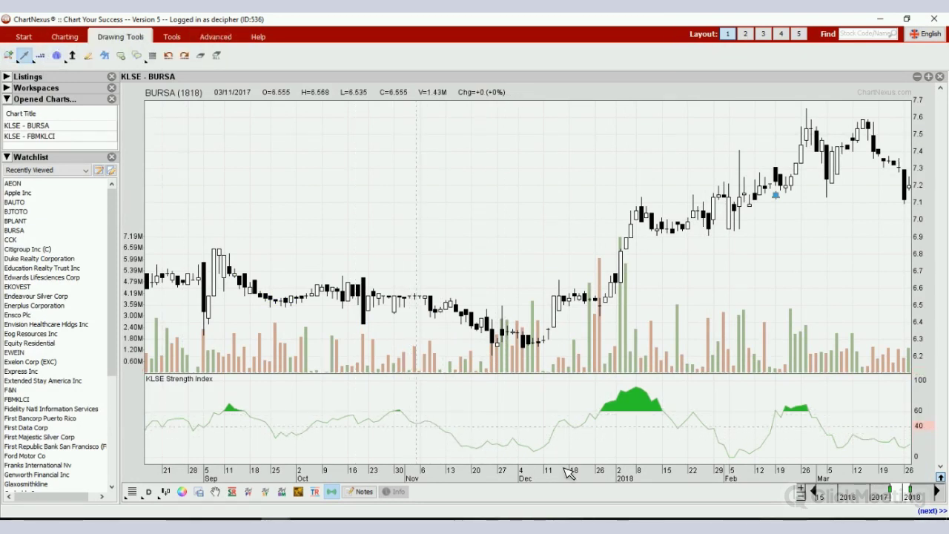
{"action": "mouse_move", "coordinate": [418, 407]}
{"action": "left_mouse_down"}
{"action": "mouse_move", "coordinate": [477, 434]}
{"action": "mouse_move", "coordinate": [524, 435]}
{"action": "left_mouse_up"}
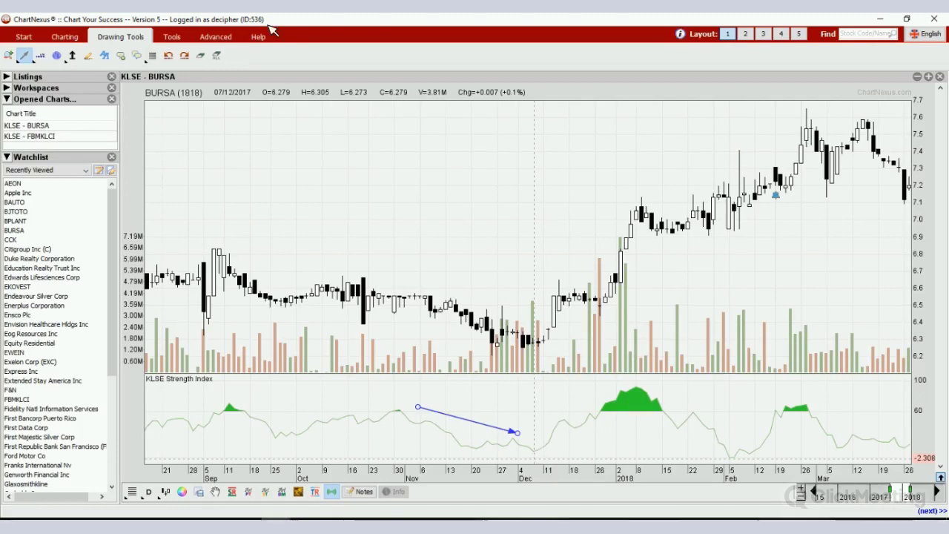
{"action": "left_click", "coordinate": [216, 37]}
Step: In the XPertTrader screener, set a custom date range from day 7 to day 7 (7 Dec 2017)
{"action": "left_click", "coordinate": [108, 56]}
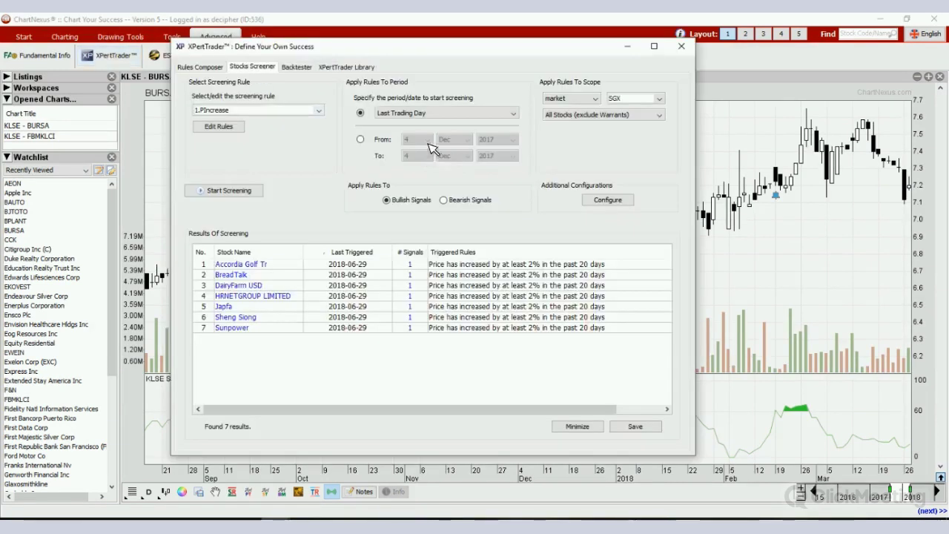
{"action": "left_click", "coordinate": [363, 139]}
{"action": "left_click", "coordinate": [424, 139]}
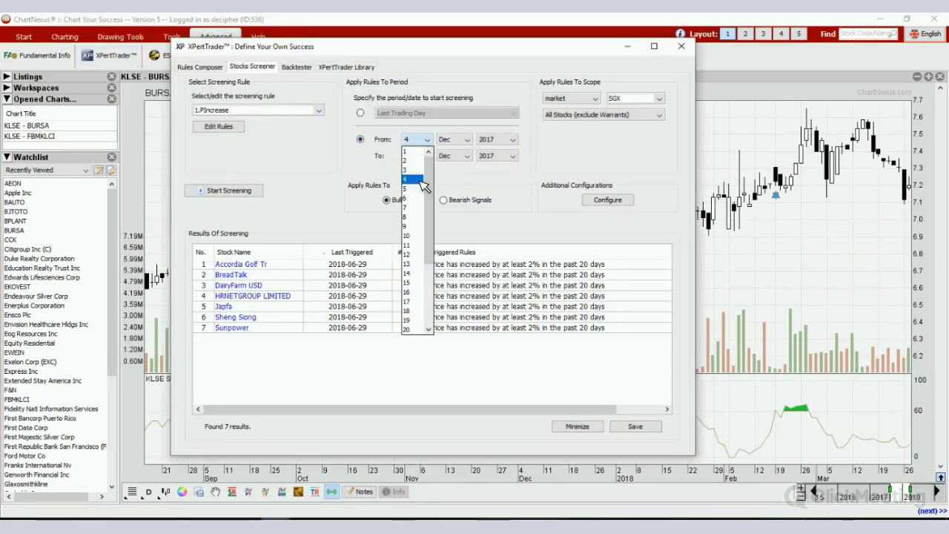
{"action": "left_click", "coordinate": [412, 208]}
{"action": "left_click", "coordinate": [426, 156]}
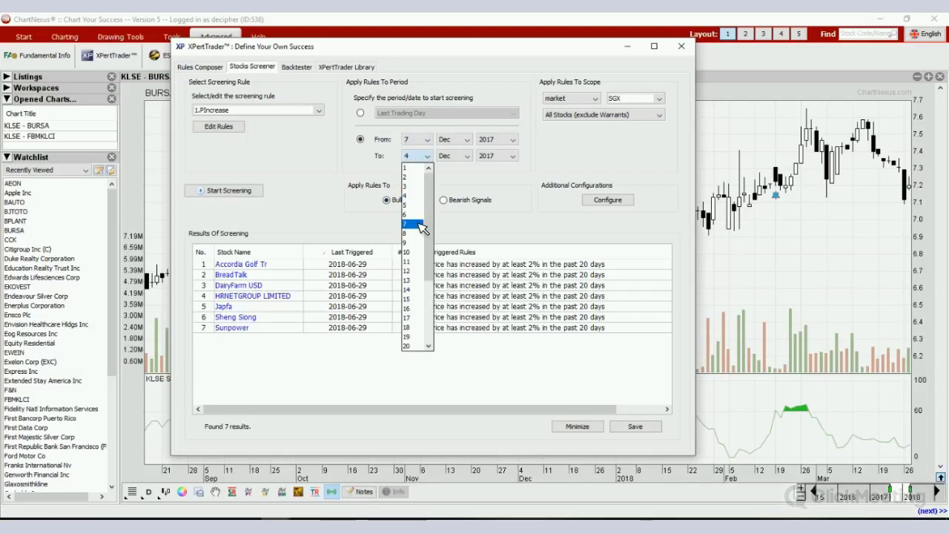
{"action": "left_click", "coordinate": [412, 224]}
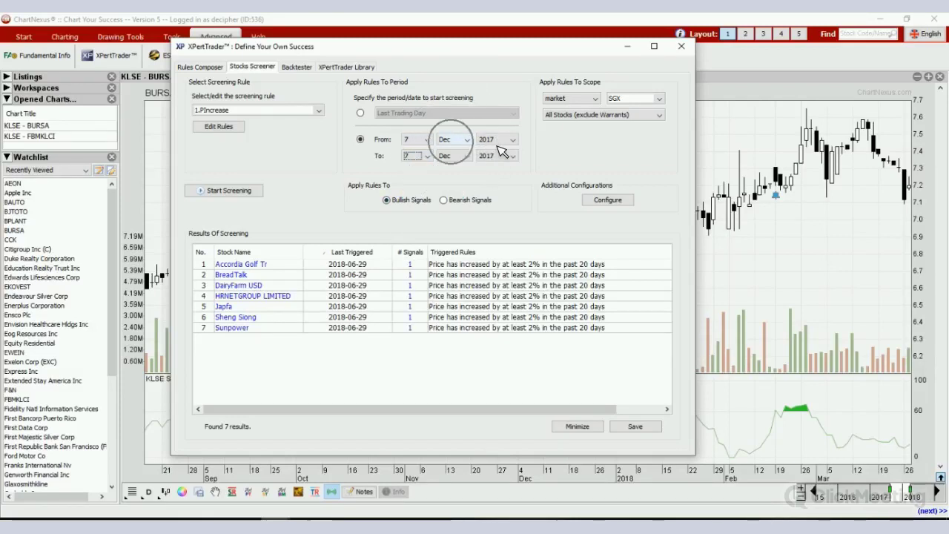
Step: Limit the screen to KLSE, run it for 26 results, and close the screener
{"action": "left_click", "coordinate": [659, 98]}
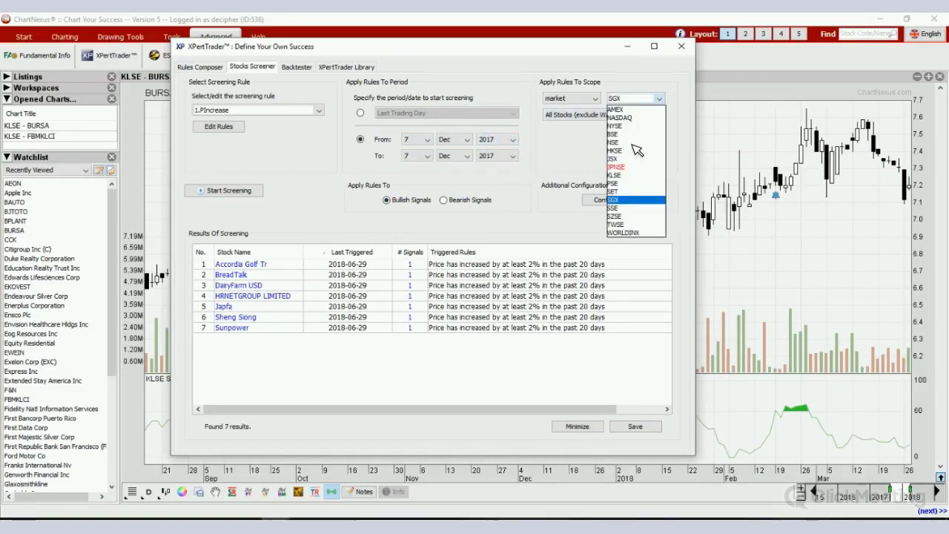
{"action": "left_click", "coordinate": [636, 176]}
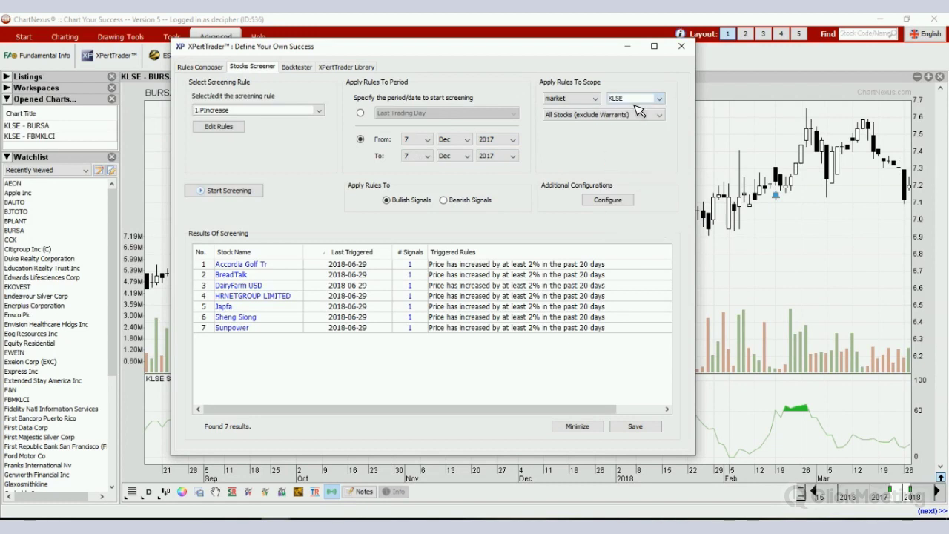
{"action": "left_click", "coordinate": [249, 191]}
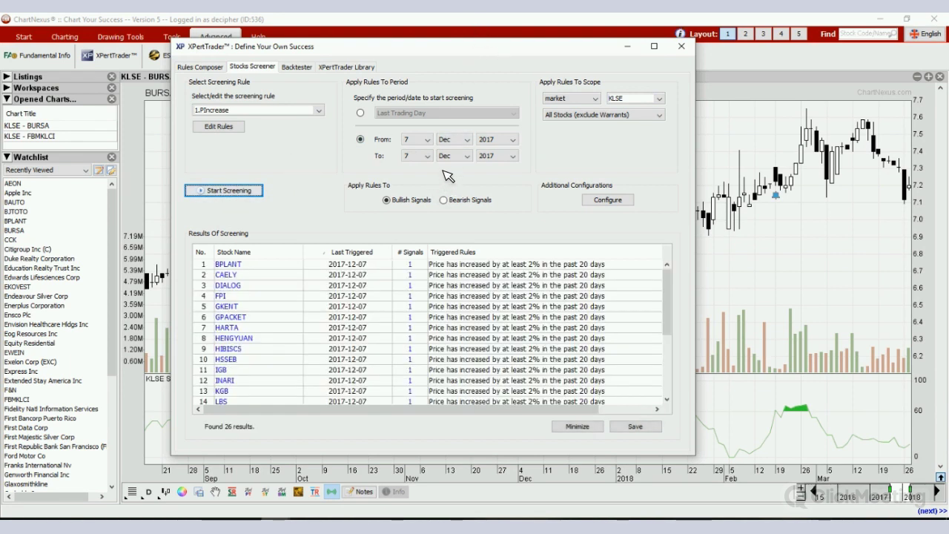
{"action": "left_click", "coordinate": [577, 427]}
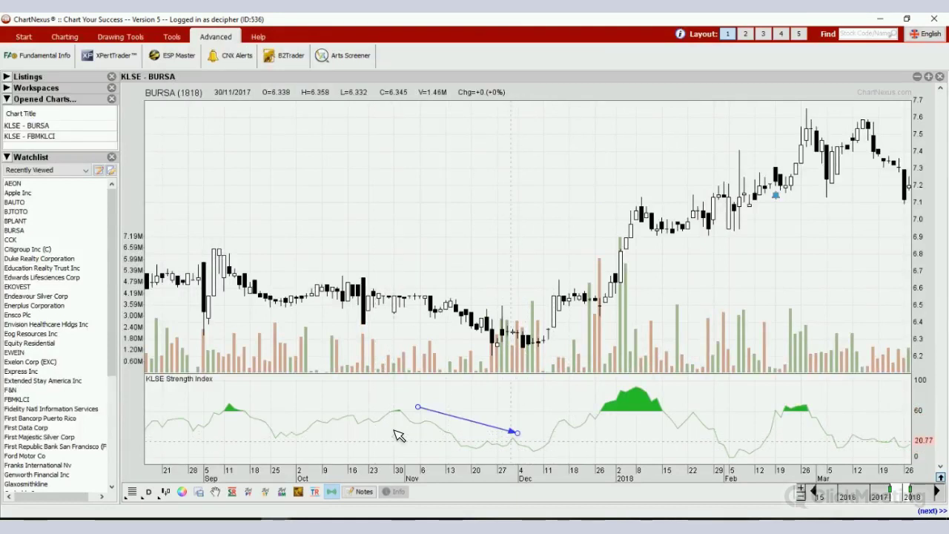
{"action": "left_click", "coordinate": [110, 54]}
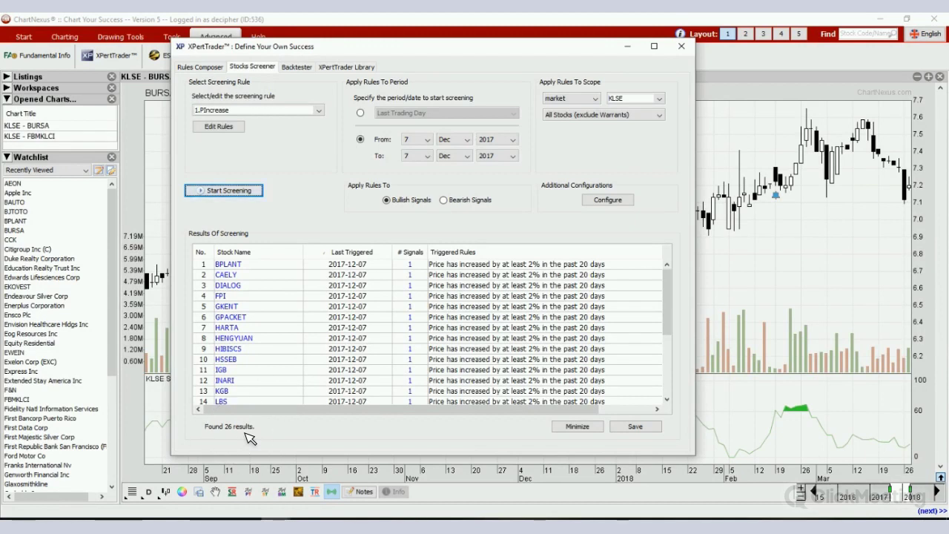
{"action": "left_click", "coordinate": [126, 38]}
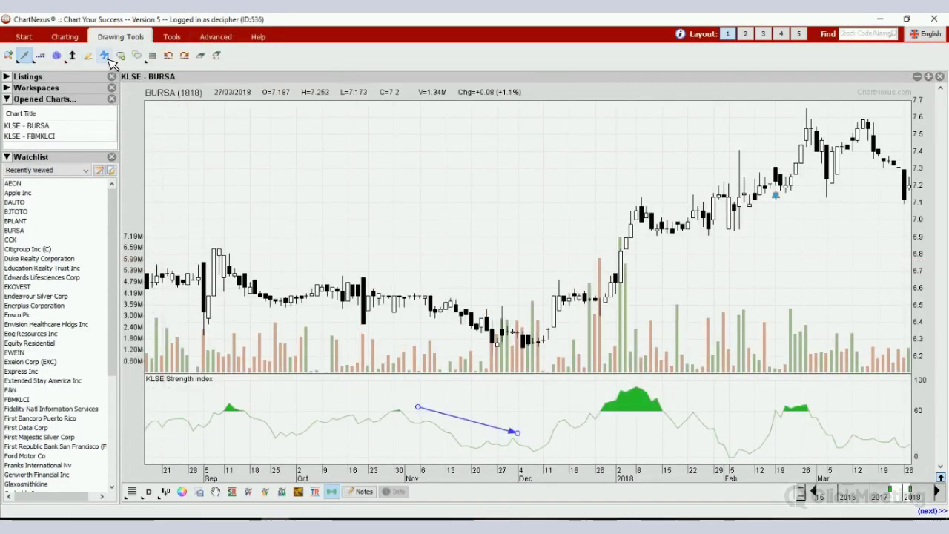
Step: Label the falling trend line on the strength index with the text 26
{"action": "left_click", "coordinate": [473, 416]}
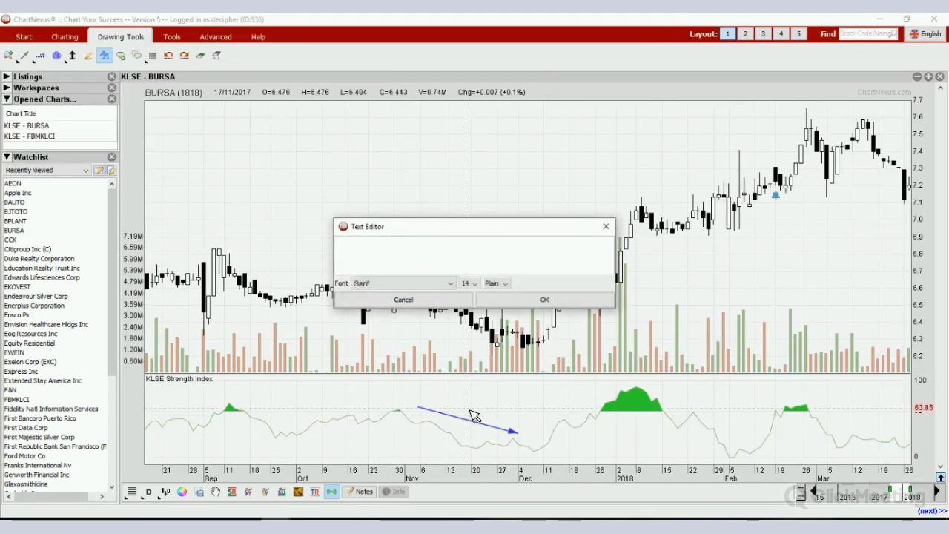
{"action": "left_click", "coordinate": [545, 298]}
{"action": "key", "text": "Escape"}
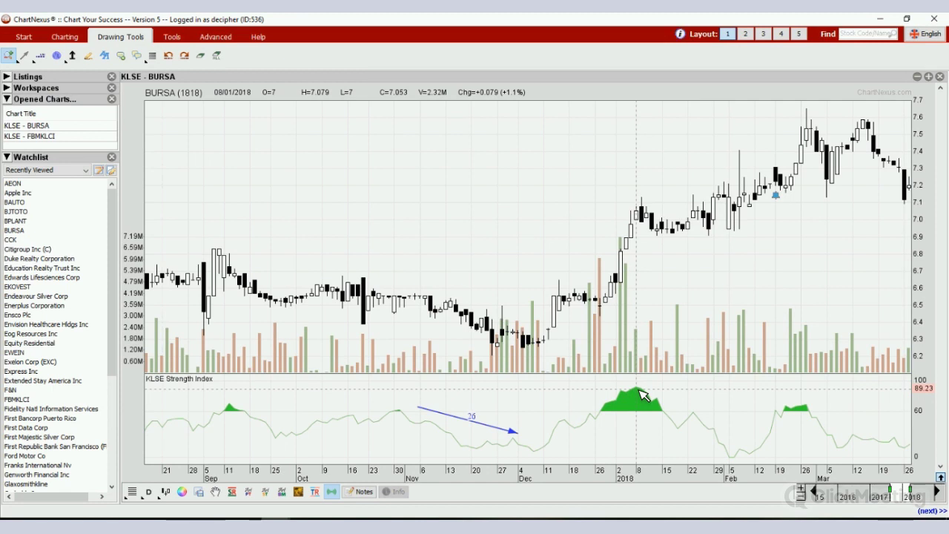
{"action": "left_click", "coordinate": [216, 37]}
Step: Set the screener's From and To dates both to 8 Jan 2018
{"action": "left_click", "coordinate": [104, 58]}
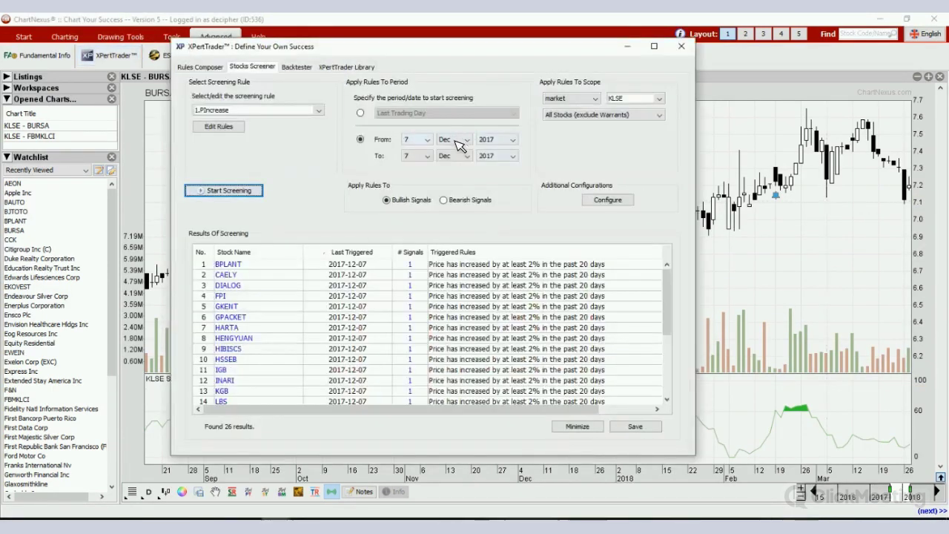
{"action": "left_click", "coordinate": [459, 141]}
{"action": "left_click", "coordinate": [448, 150]}
{"action": "left_click", "coordinate": [417, 140]}
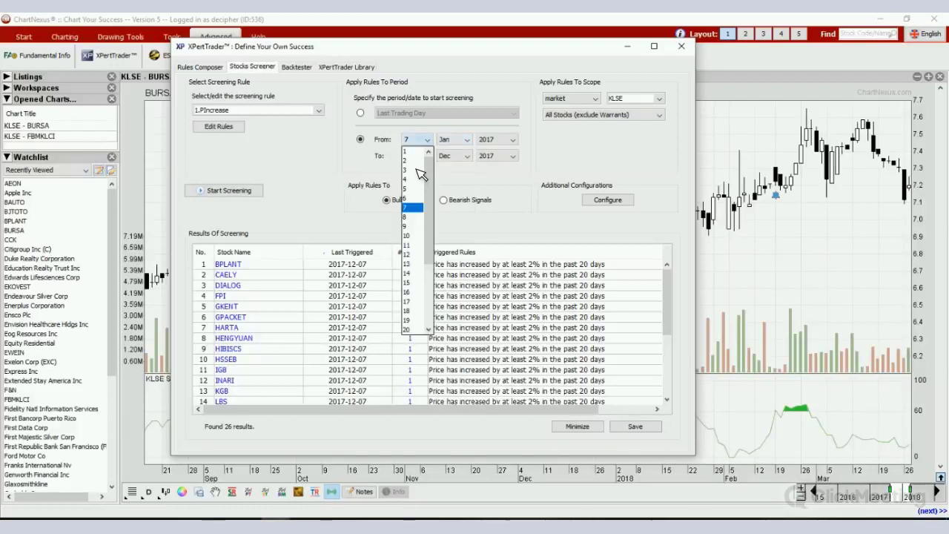
{"action": "left_click", "coordinate": [412, 216]}
{"action": "left_click", "coordinate": [419, 157]}
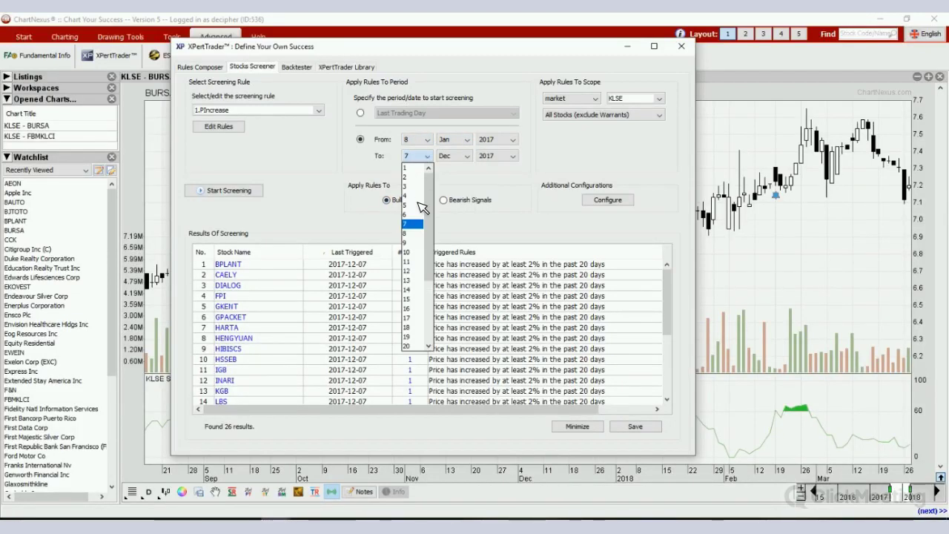
{"action": "left_click", "coordinate": [412, 233]}
{"action": "left_click", "coordinate": [456, 155]}
{"action": "left_click", "coordinate": [449, 166]}
{"action": "left_click", "coordinate": [504, 139]}
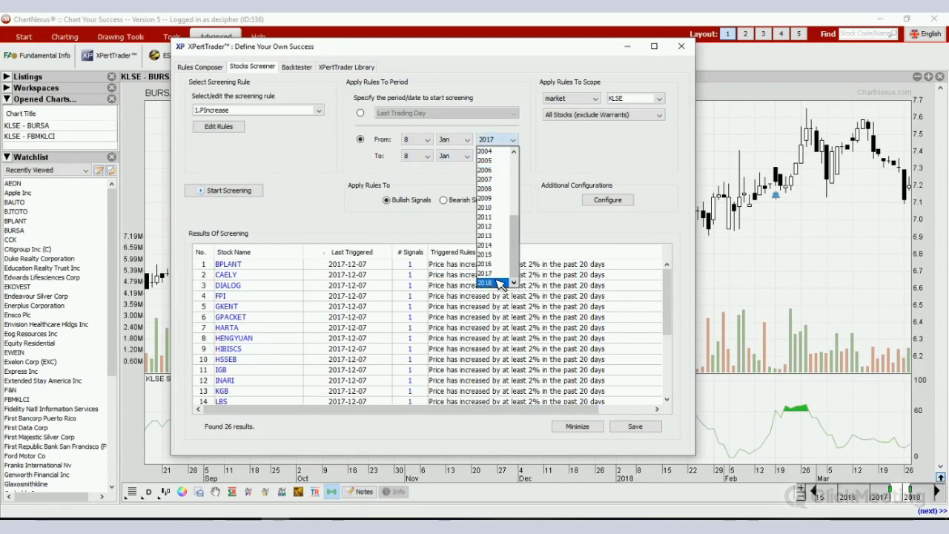
{"action": "left_click", "coordinate": [497, 282]}
{"action": "left_click", "coordinate": [502, 157]}
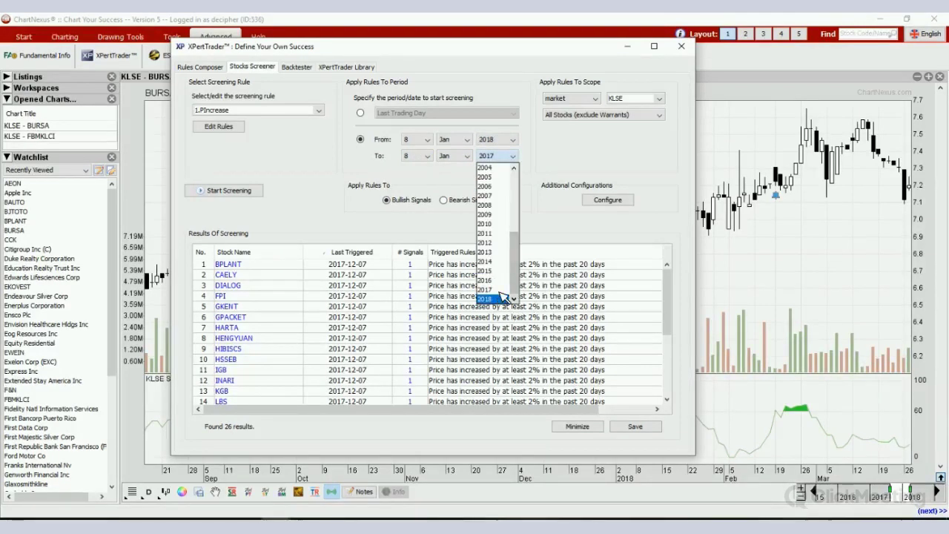
{"action": "left_click", "coordinate": [502, 299]}
Step: Run the KLSE screen for 8 Jan 2018, getting 178 results, and close the screener
{"action": "left_click", "coordinate": [229, 191]}
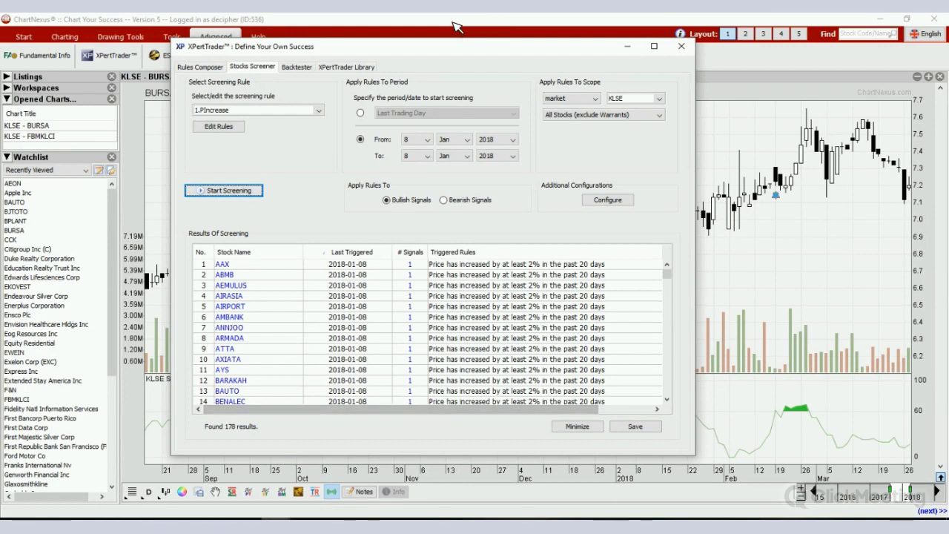
{"action": "key", "text": "Escape"}
{"action": "left_click", "coordinate": [122, 37]}
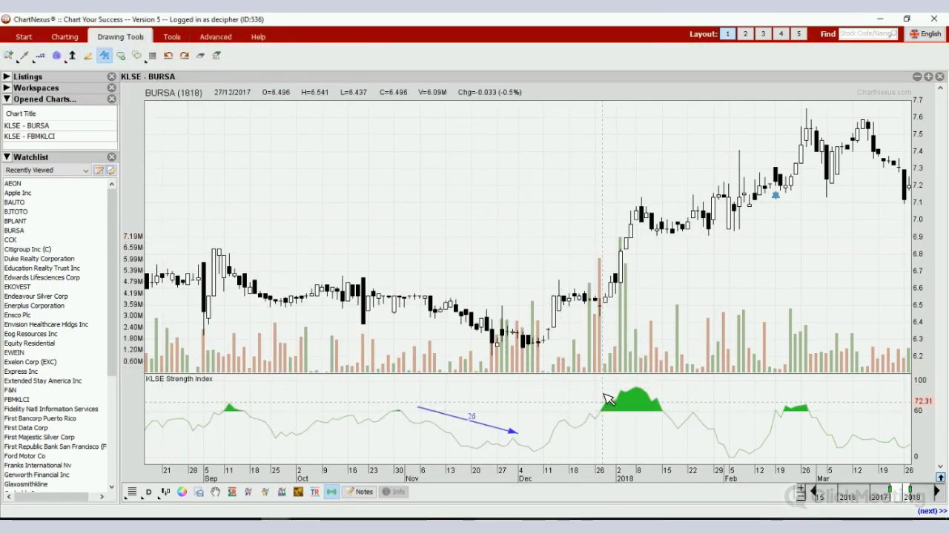
Step: Add the label 178 near the January peak and draw a rising trend line up to it
{"action": "left_click", "coordinate": [708, 442]}
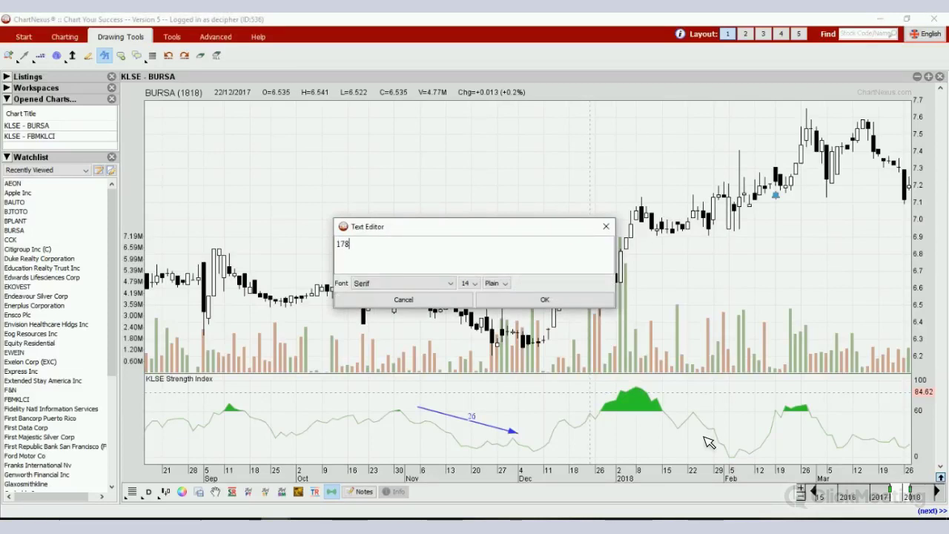
{"action": "left_click", "coordinate": [545, 299]}
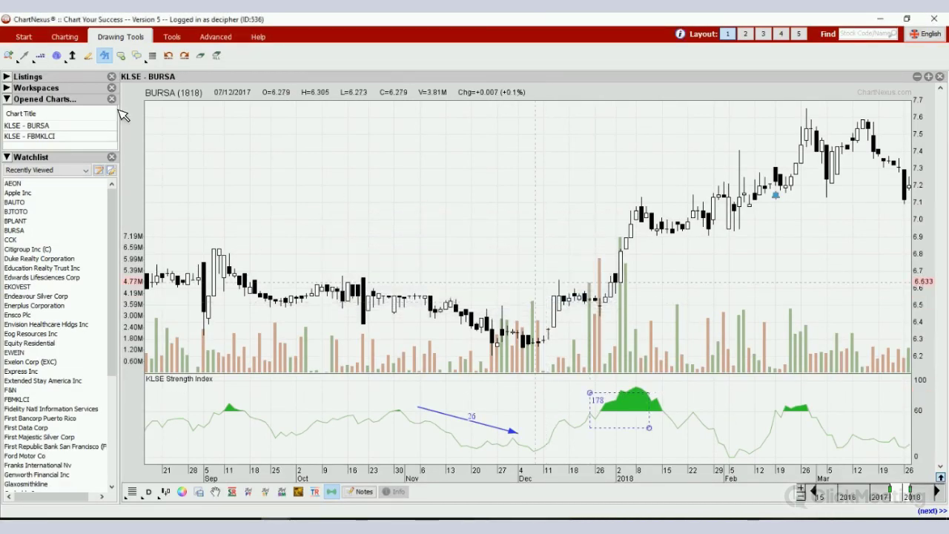
{"action": "left_click", "coordinate": [23, 56]}
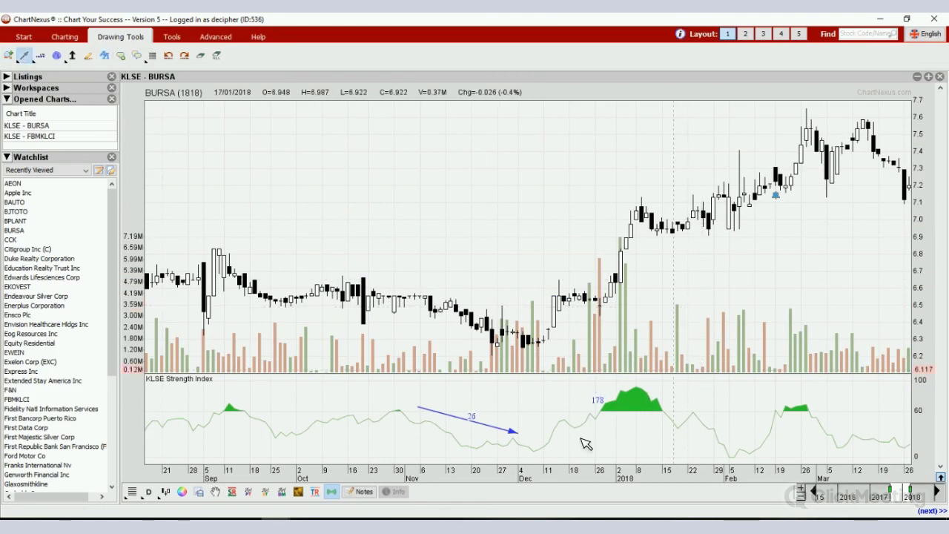
{"action": "mouse_move", "coordinate": [538, 453]}
{"action": "left_mouse_down"}
{"action": "mouse_move", "coordinate": [589, 438]}
{"action": "mouse_move", "coordinate": [647, 400]}
{"action": "left_mouse_up"}
{"action": "left_click", "coordinate": [632, 400]}
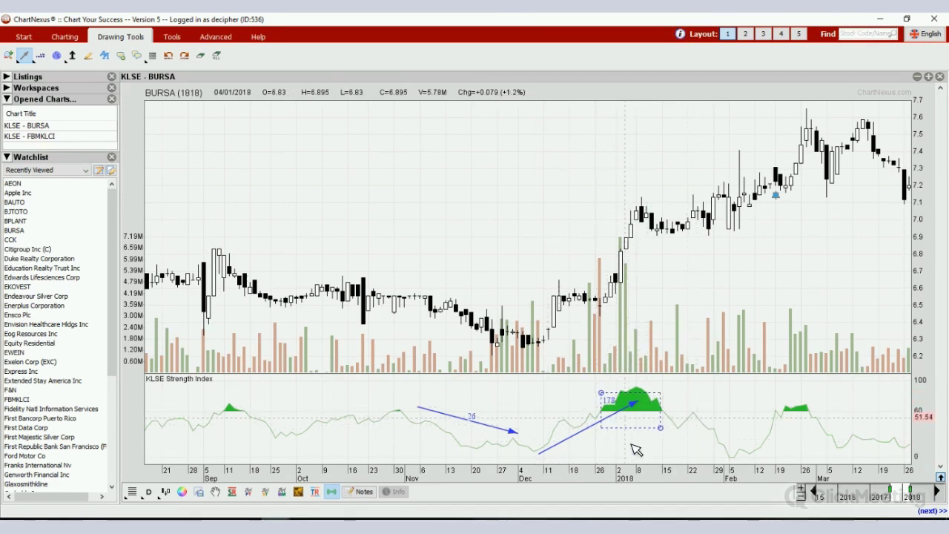
{"action": "key", "text": "Escape"}
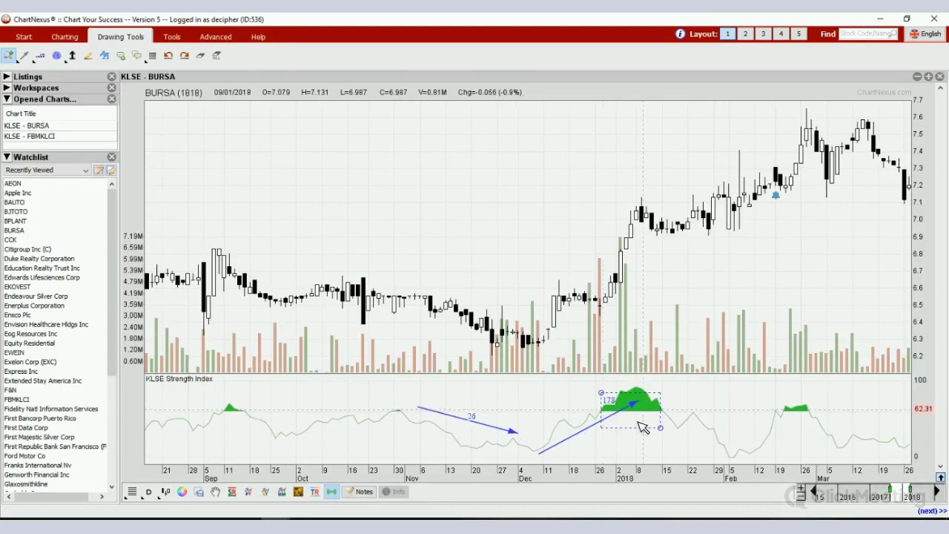
Step: Select the falling trend line and its 26 label
{"action": "left_click", "coordinate": [445, 414]}
{"action": "left_click", "coordinate": [470, 417]}
{"action": "left_click", "coordinate": [526, 239]}
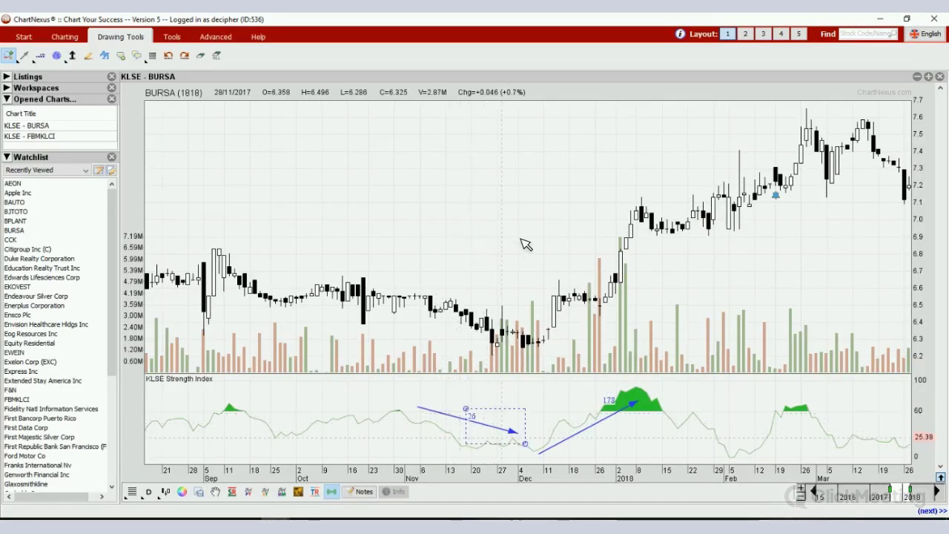